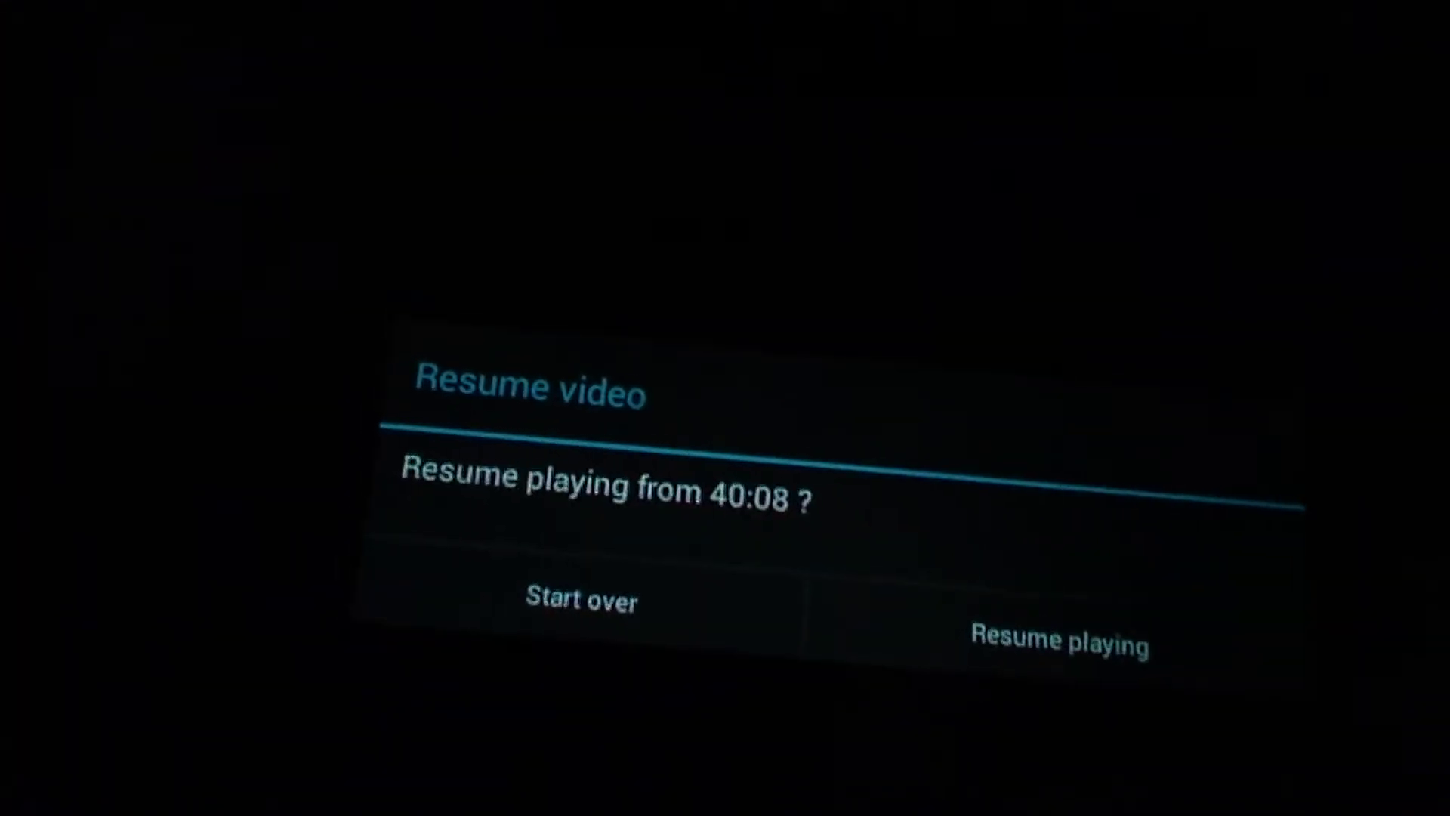
key(XF86AudioLowerVolume)
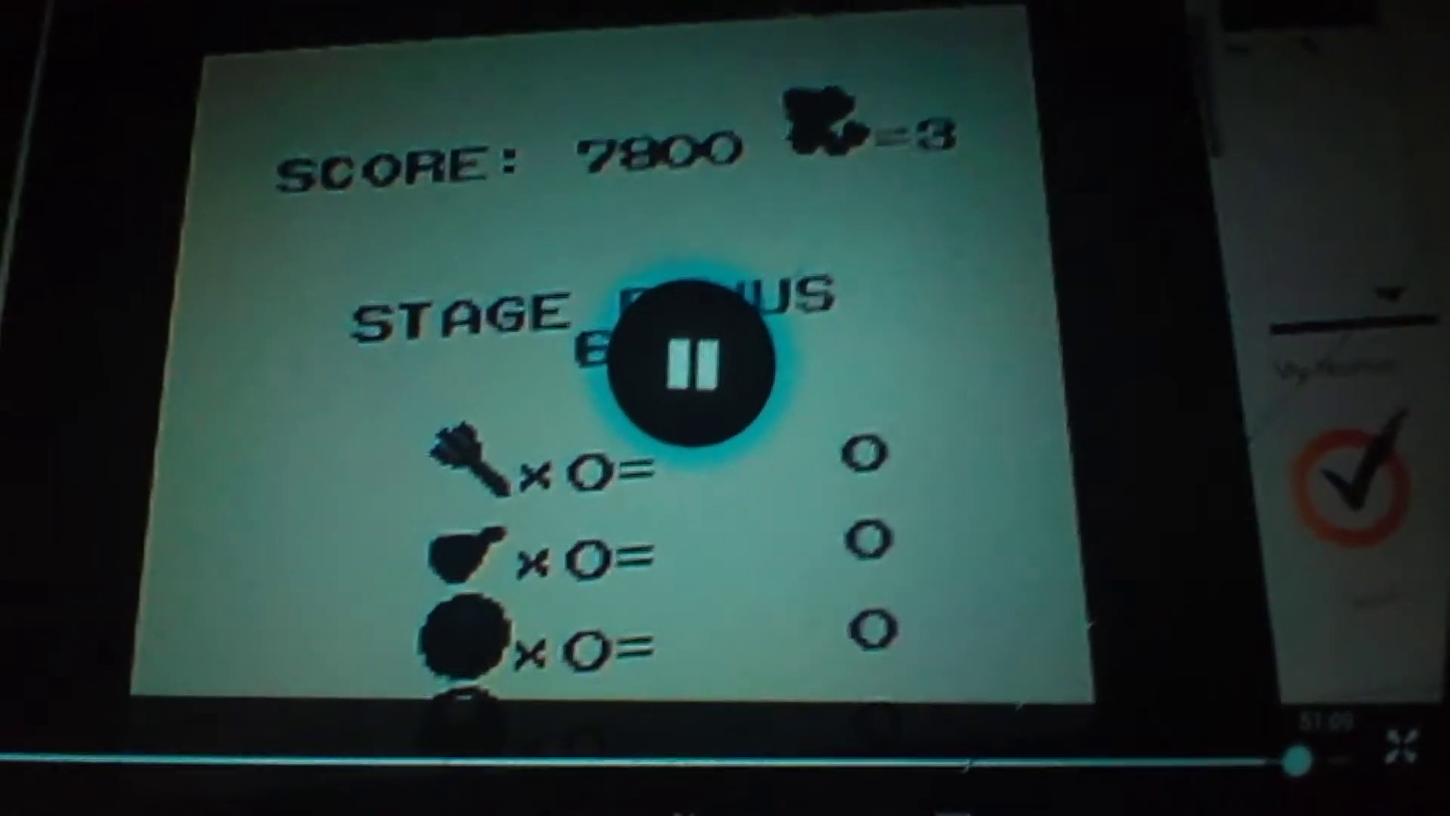
key(space)
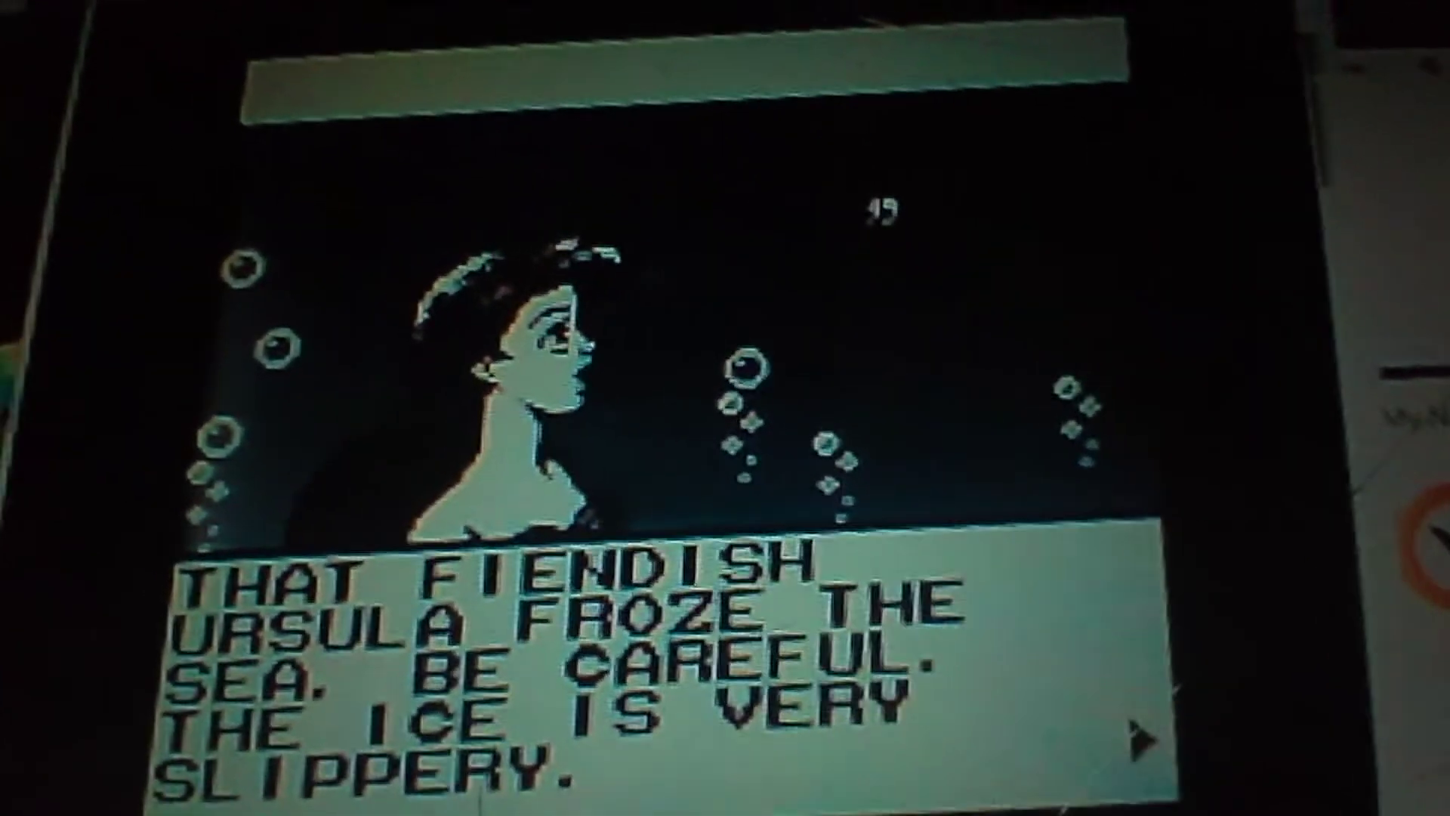
key(space)
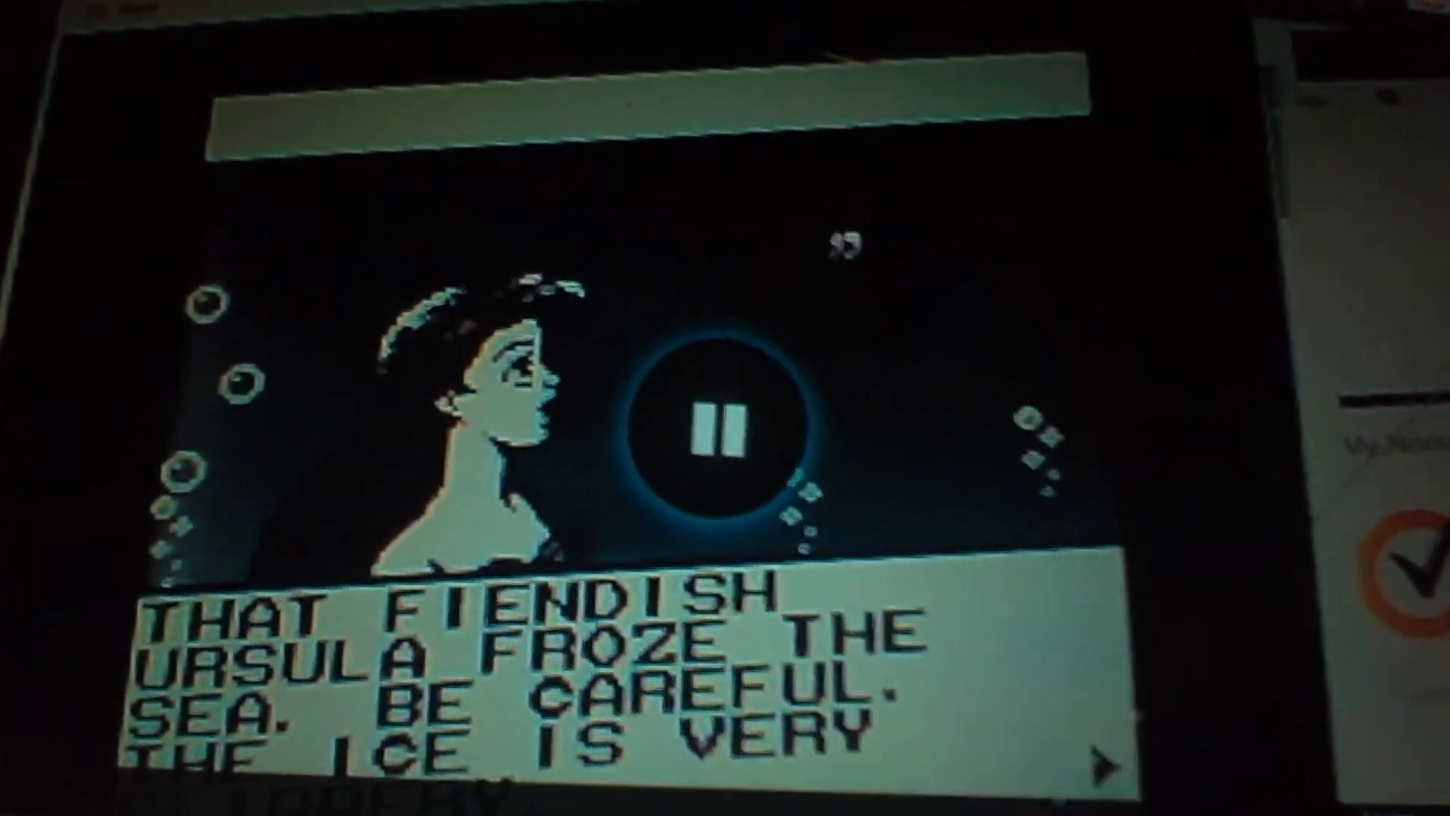
key(space)
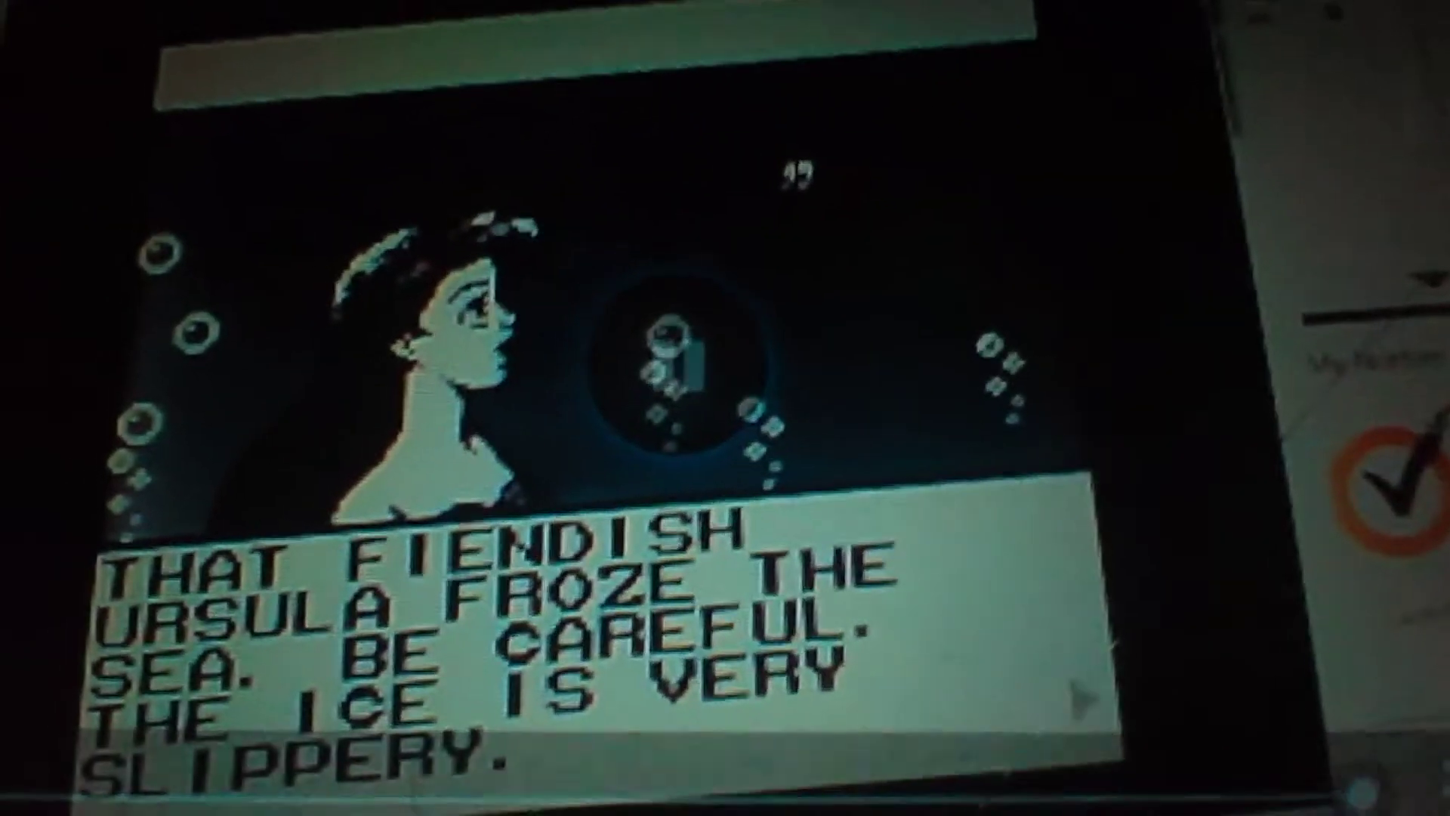